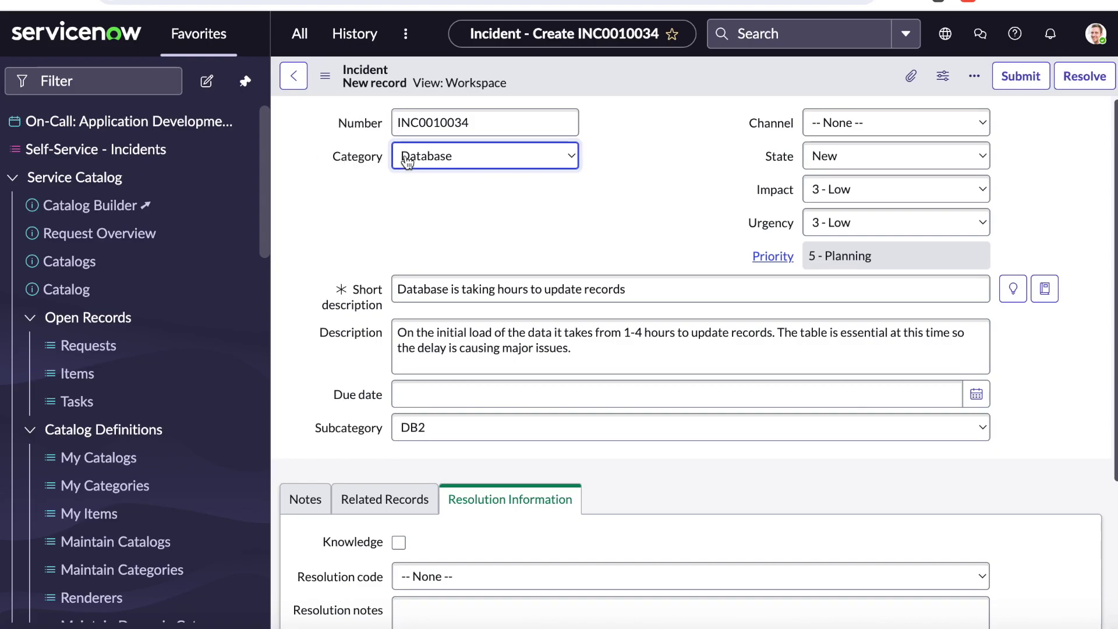
# Open the Urgency options on the drafted Database/DB2 incident INC0010034.
pyautogui.click(854, 221)
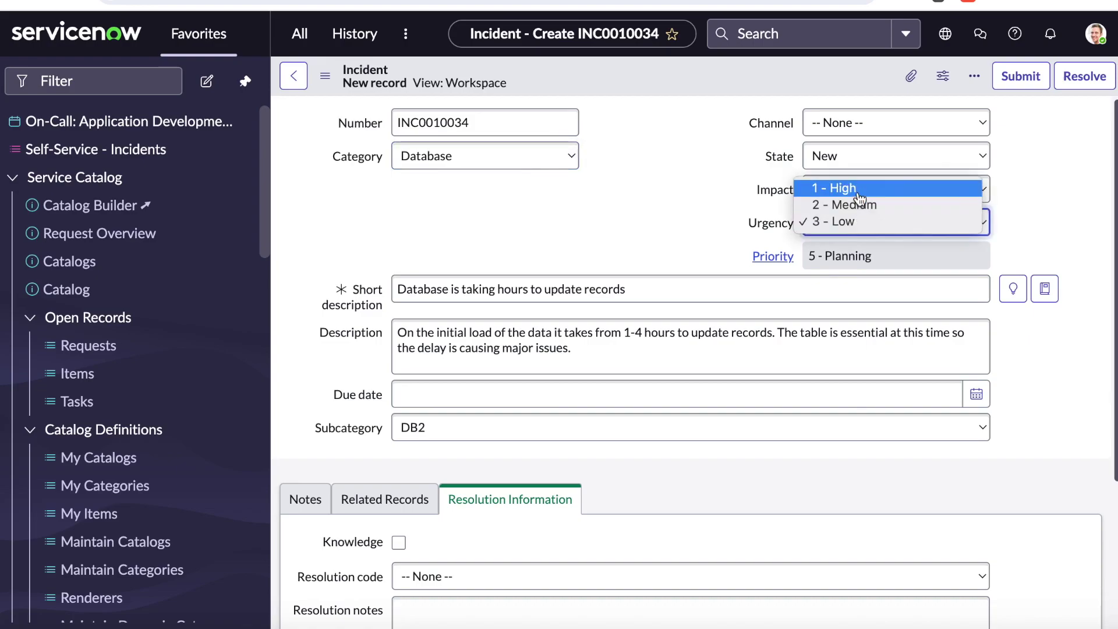
# Set urgency to 1 - High (priority 3 - Moderate) and submit incident INC0010034.
pyautogui.click(858, 192)
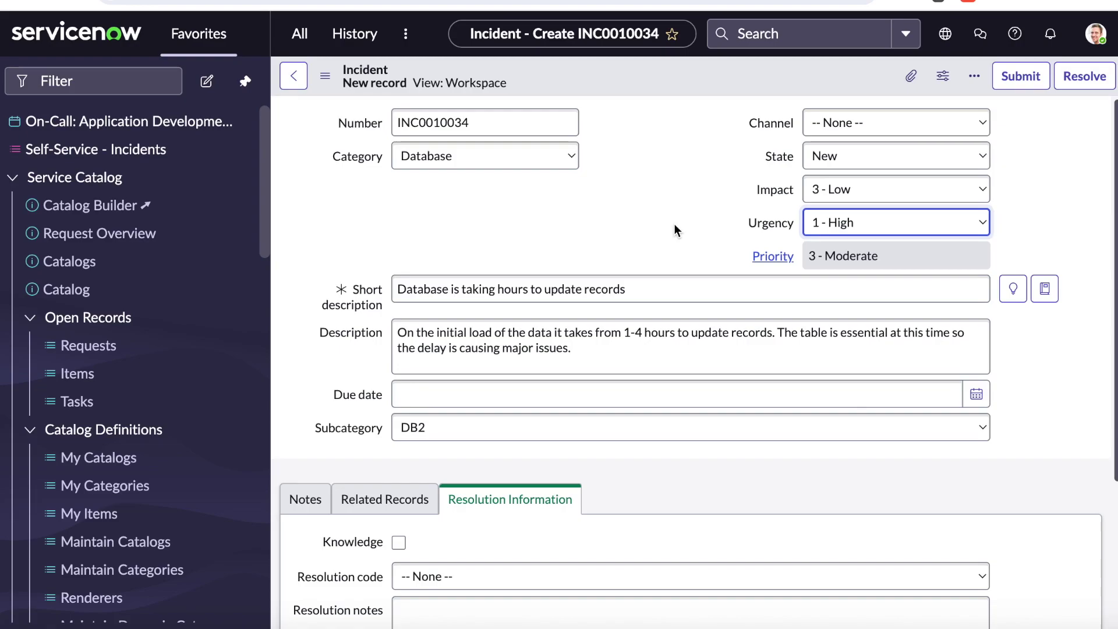
pyautogui.click(1020, 76)
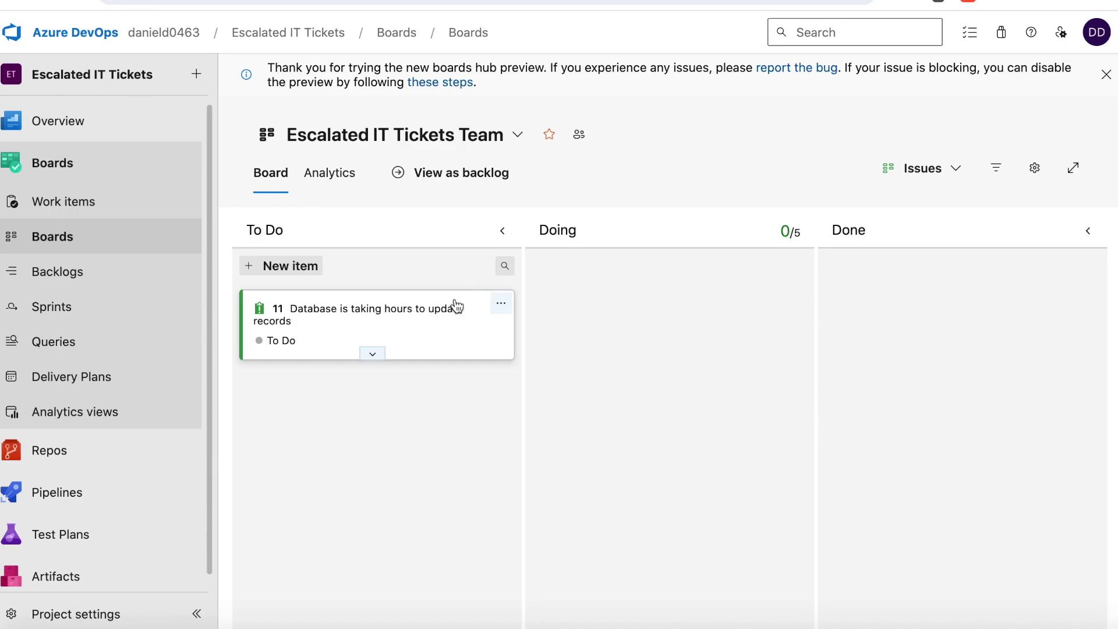
# Open card 11 'Database is taking hours to update records' from the To Do column.
pyautogui.click(436, 312)
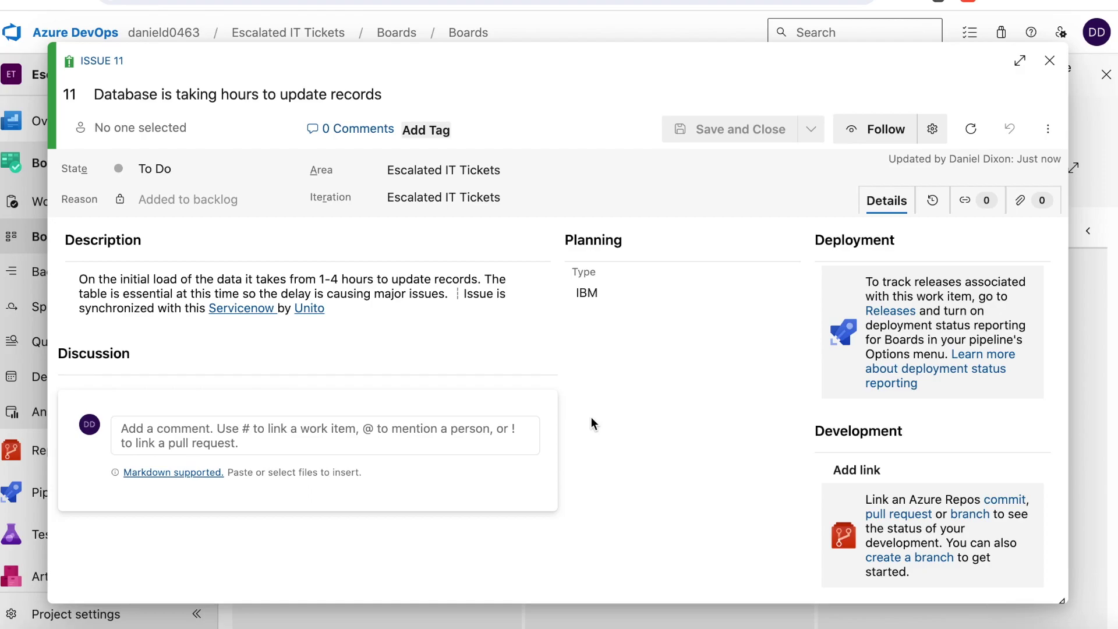
# Append 'The table has two million rows.' to issue 11's description, save, and move it to Doing.
pyautogui.click(454, 291)
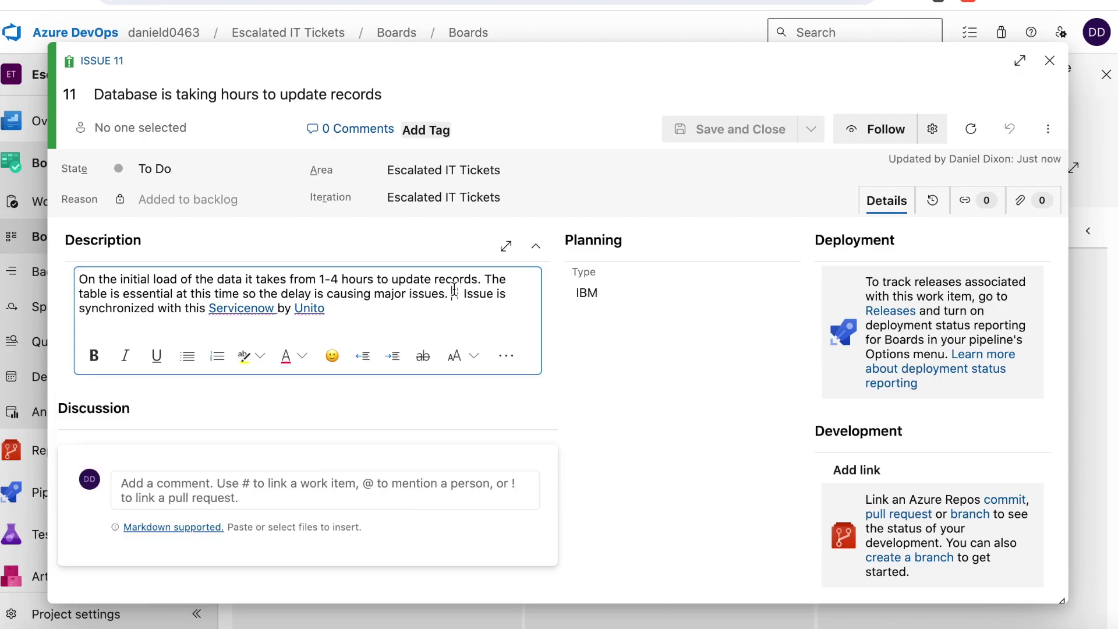
pyautogui.press('Return')
pyautogui.press('Return')
pyautogui.write('T')
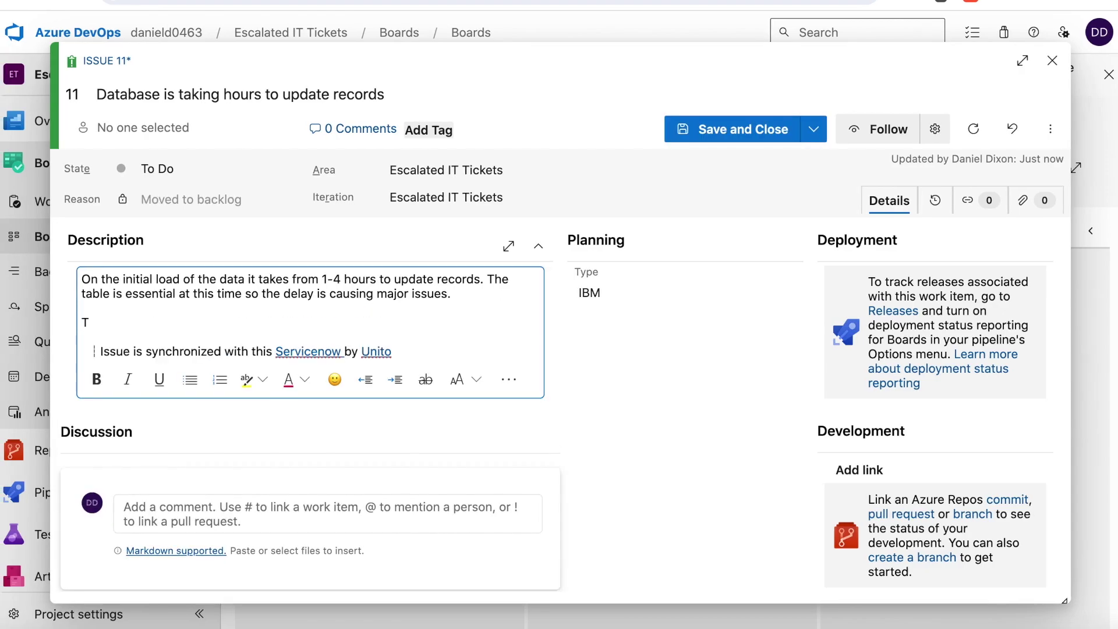
pyautogui.write('he table has two million rows.')
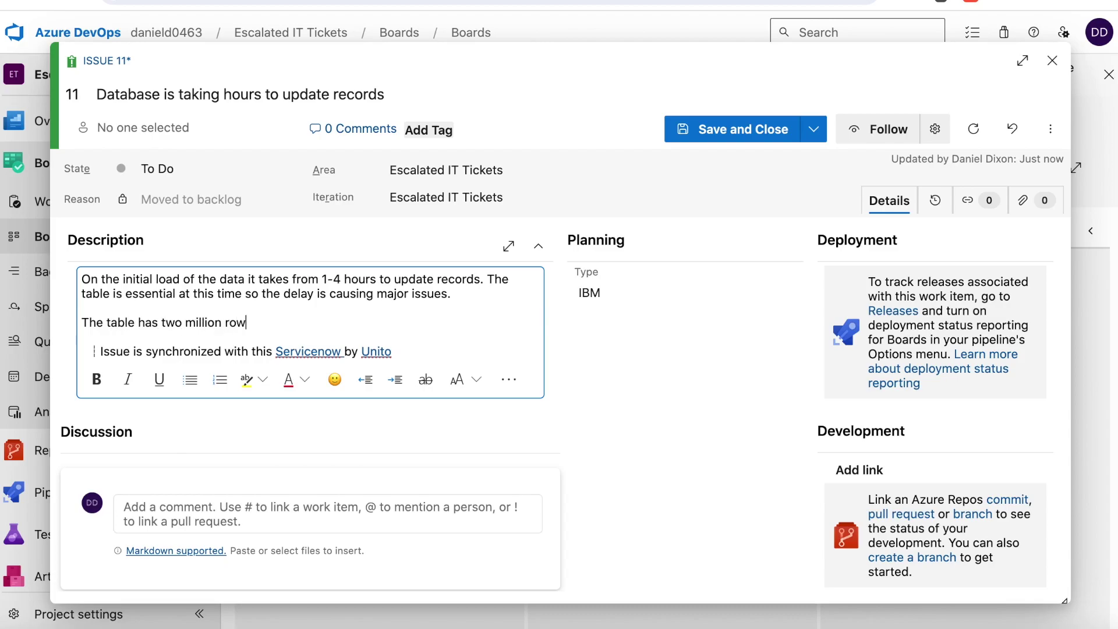
pyautogui.click(710, 136)
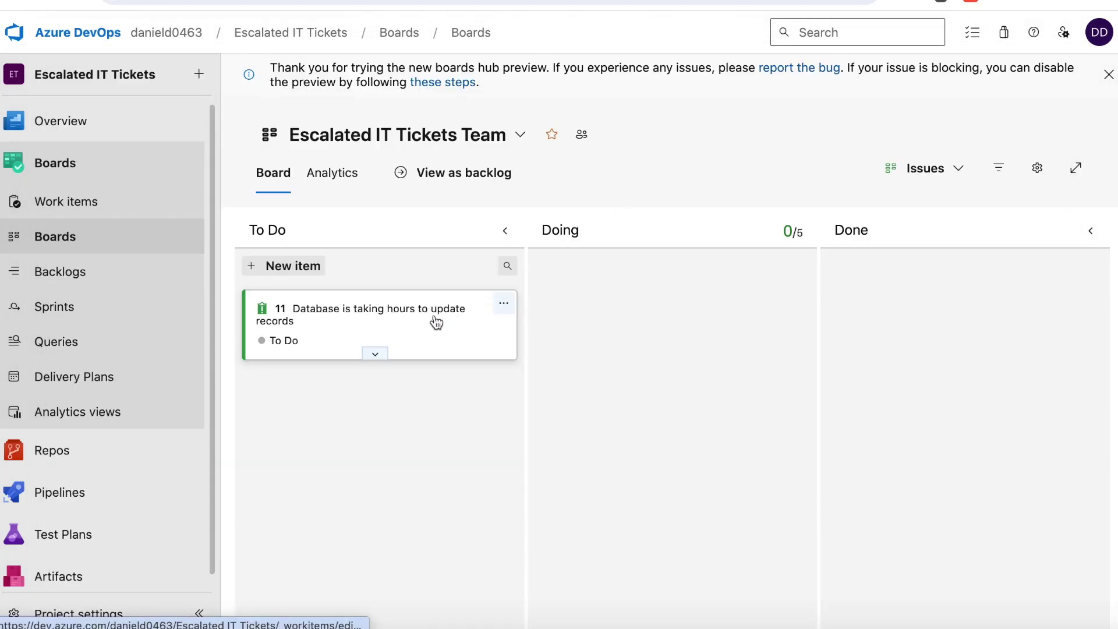
pyautogui.moveTo(477, 314); pyautogui.dragTo(725, 313)
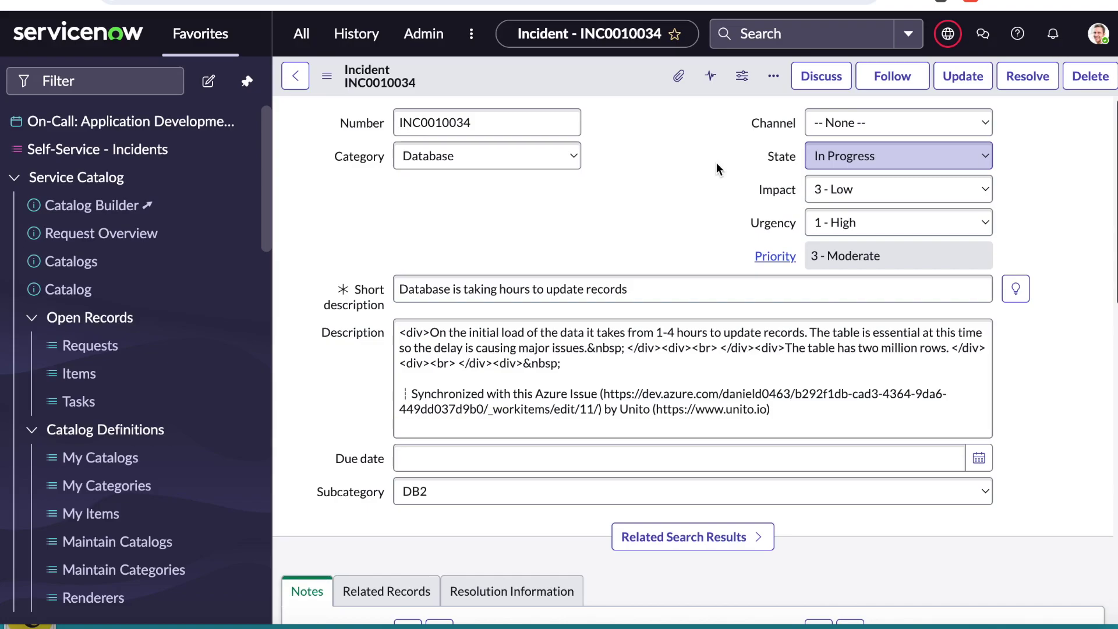
# Highlight the synced 'The table has two million rows.' sentence in the incident, then deselect it.
pyautogui.moveTo(785, 348); pyautogui.dragTo(960, 352)
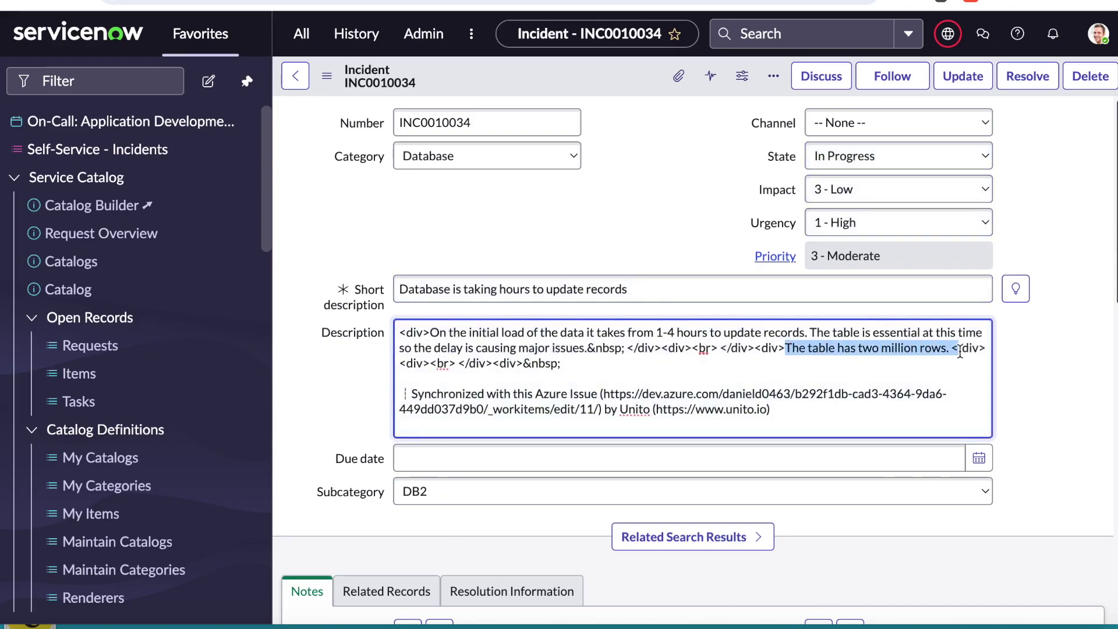
pyautogui.click(637, 198)
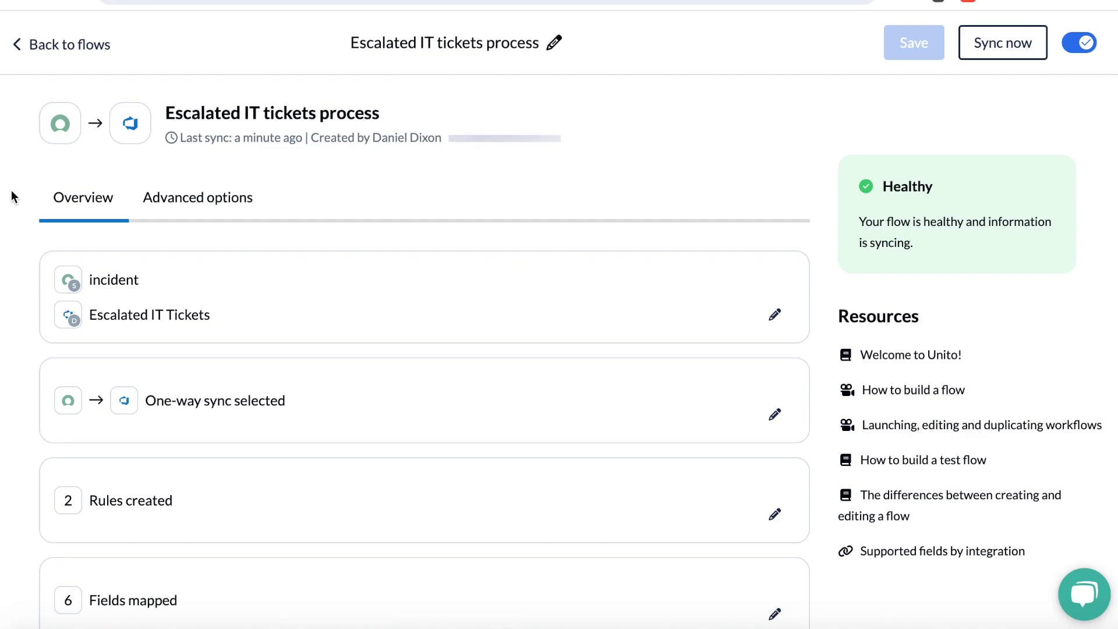
# Scroll down the flow overview to reach the Rules created card.
pyautogui.scroll(-1, 12, 190)
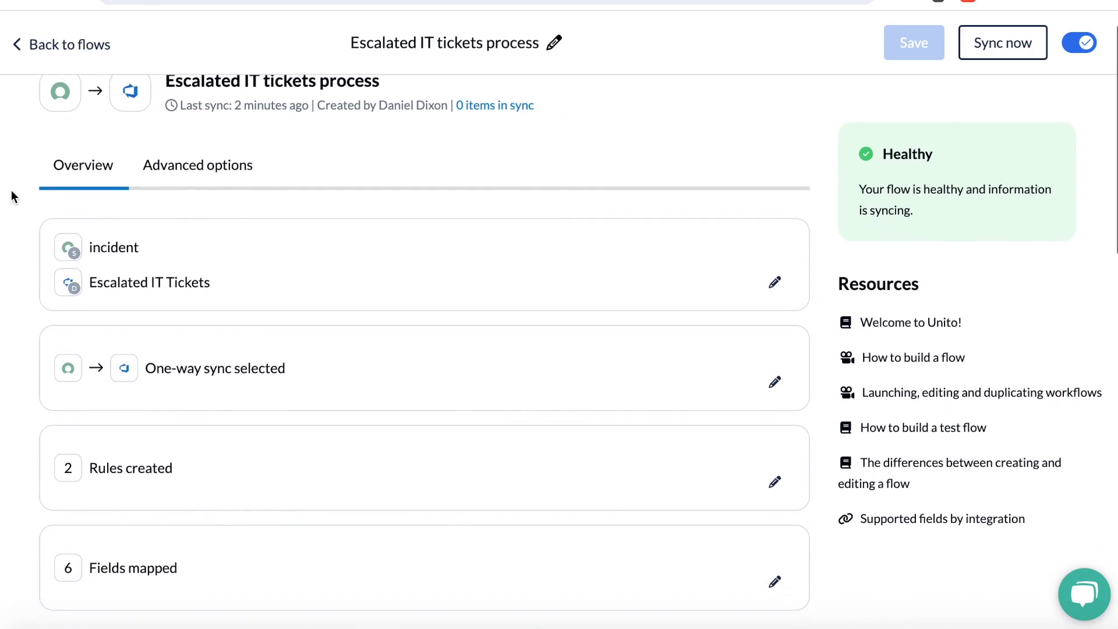
pyautogui.scroll(-1, 12, 196)
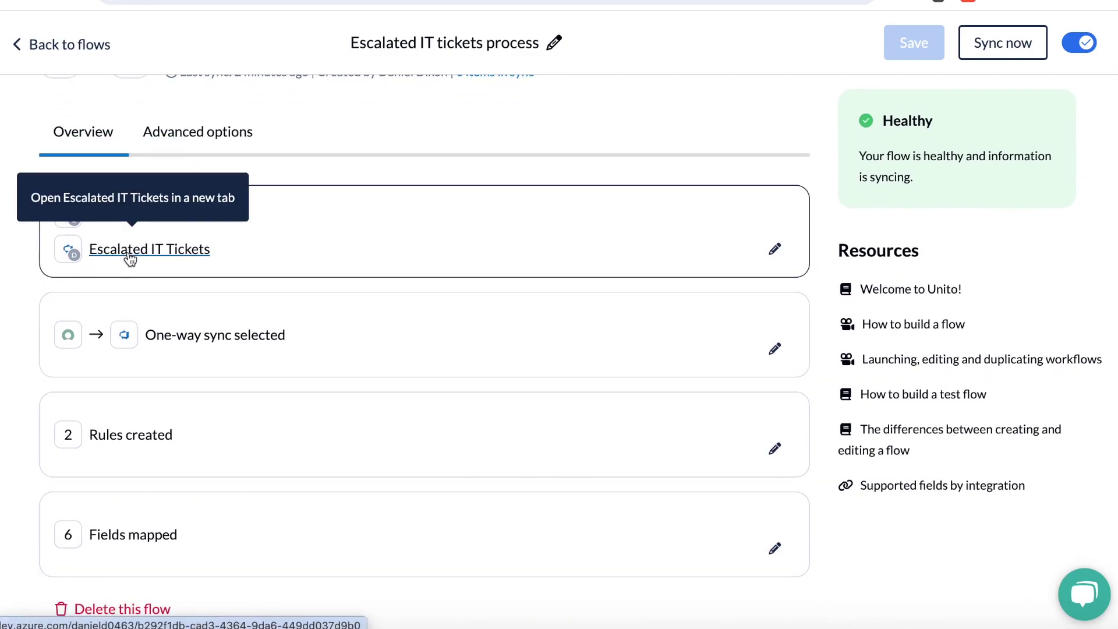
pyautogui.scroll(-2, 26, 274)
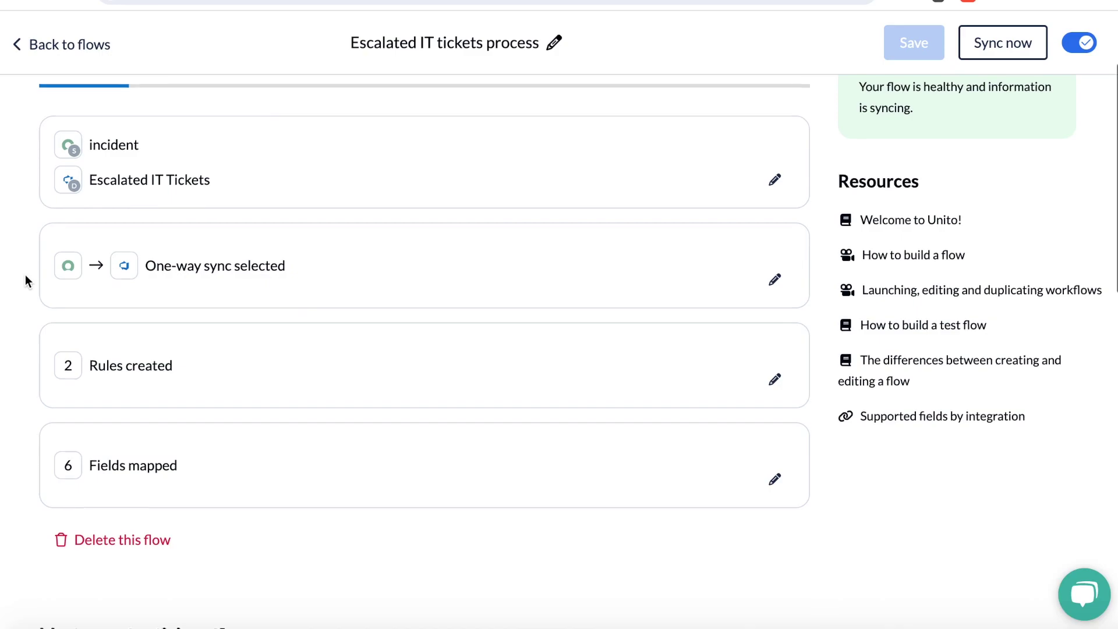
pyautogui.scroll(-1, 834, 405)
# Open the flow's rules, review the high-urgency Database conditions, and return to the overview.
pyautogui.click(775, 326)
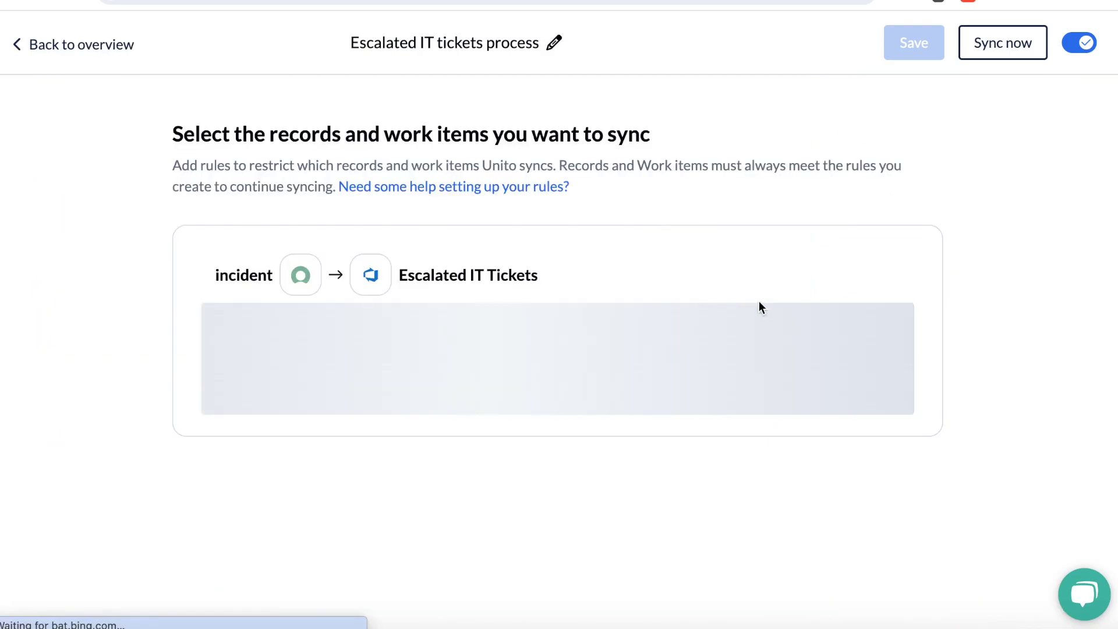
pyautogui.scroll(-3, 659, 243)
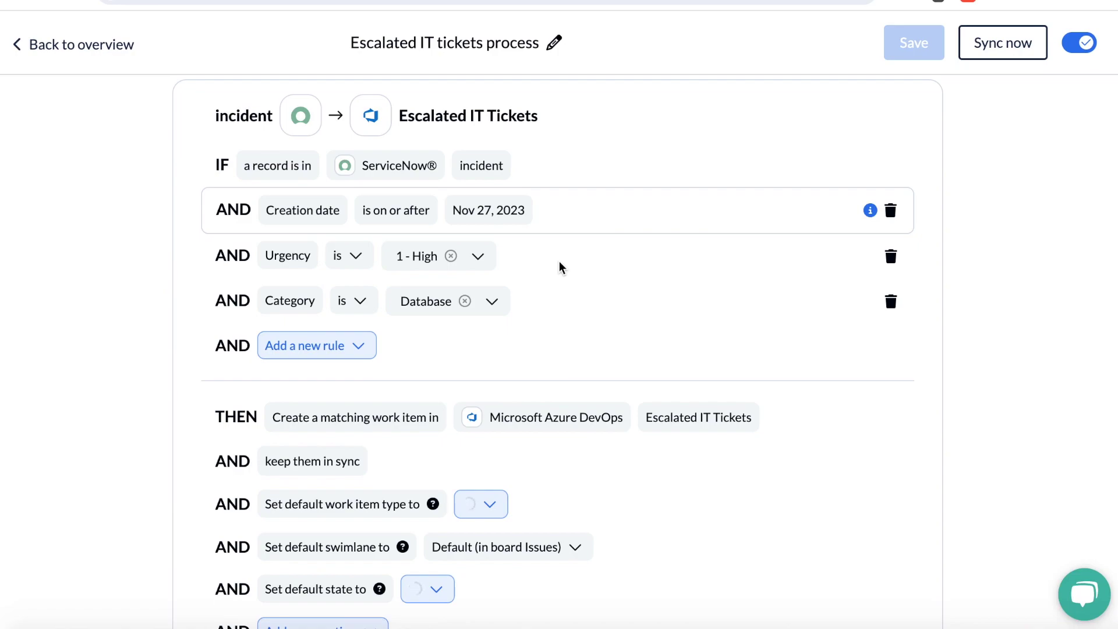
pyautogui.scroll(-3, 561, 268)
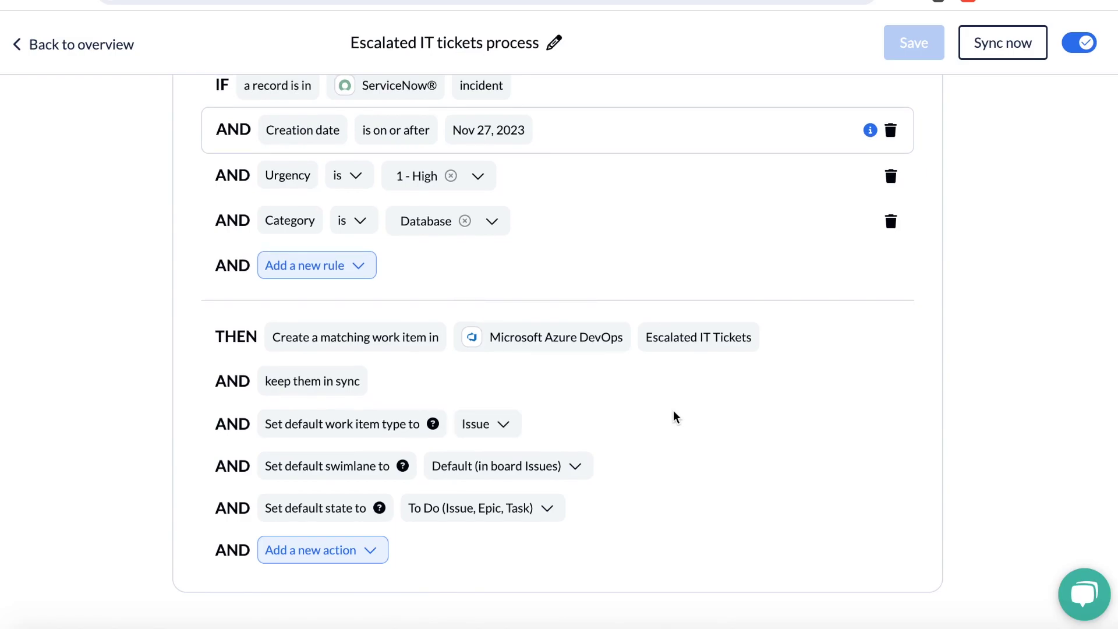
pyautogui.click(127, 47)
# Open the flow's six field mappings and expand State's value pairings (New→To Do, Closed→Done).
pyautogui.scroll(-3, 418, 410)
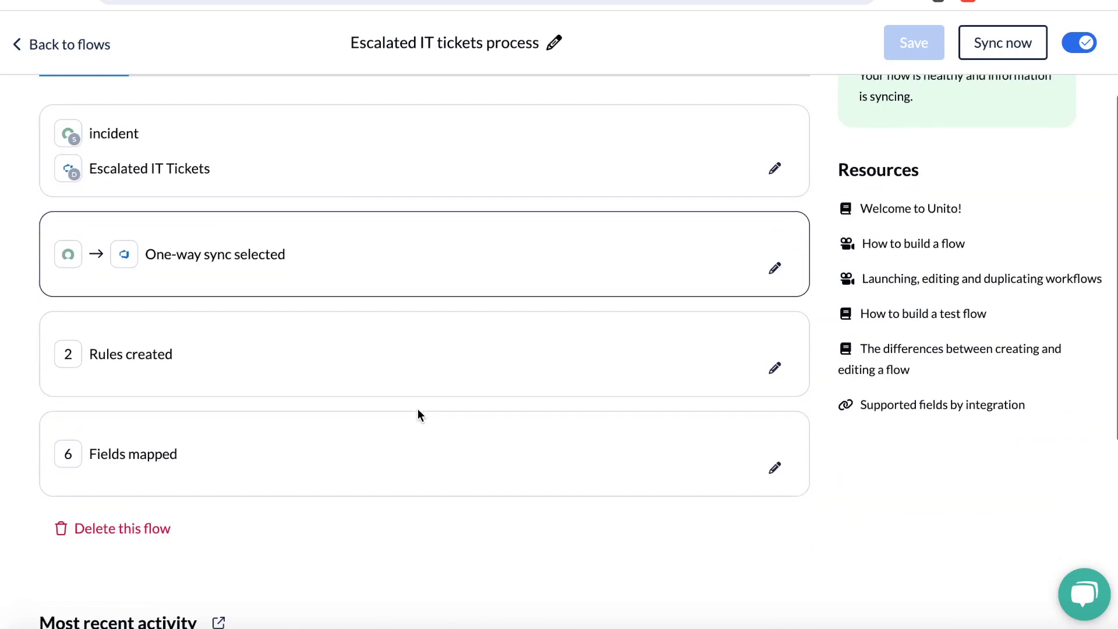
pyautogui.click(785, 469)
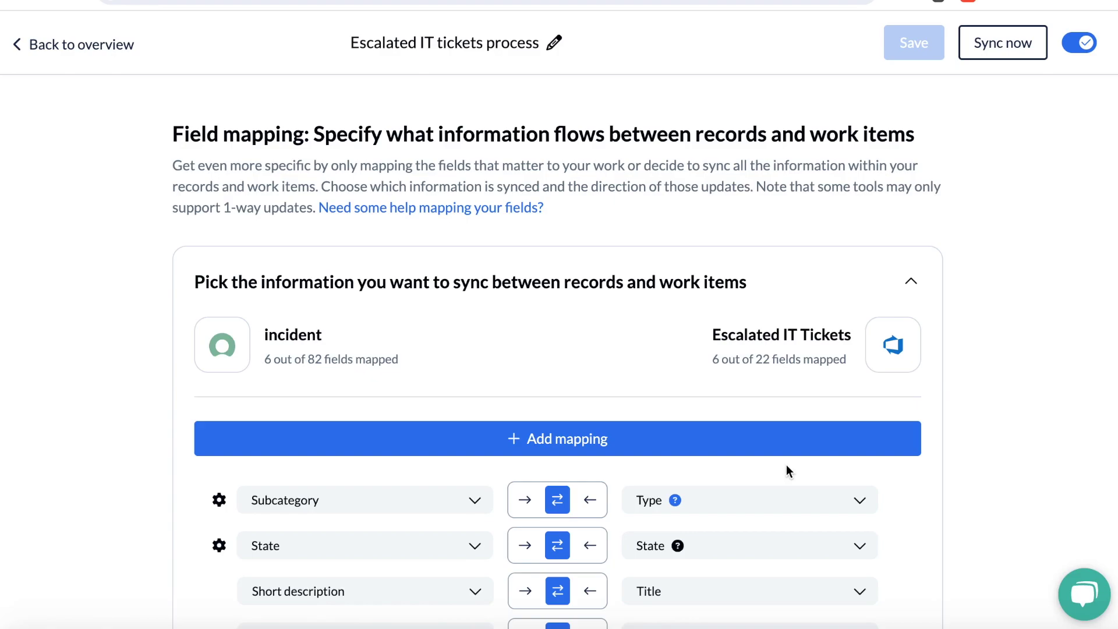
pyautogui.scroll(-2, 786, 464)
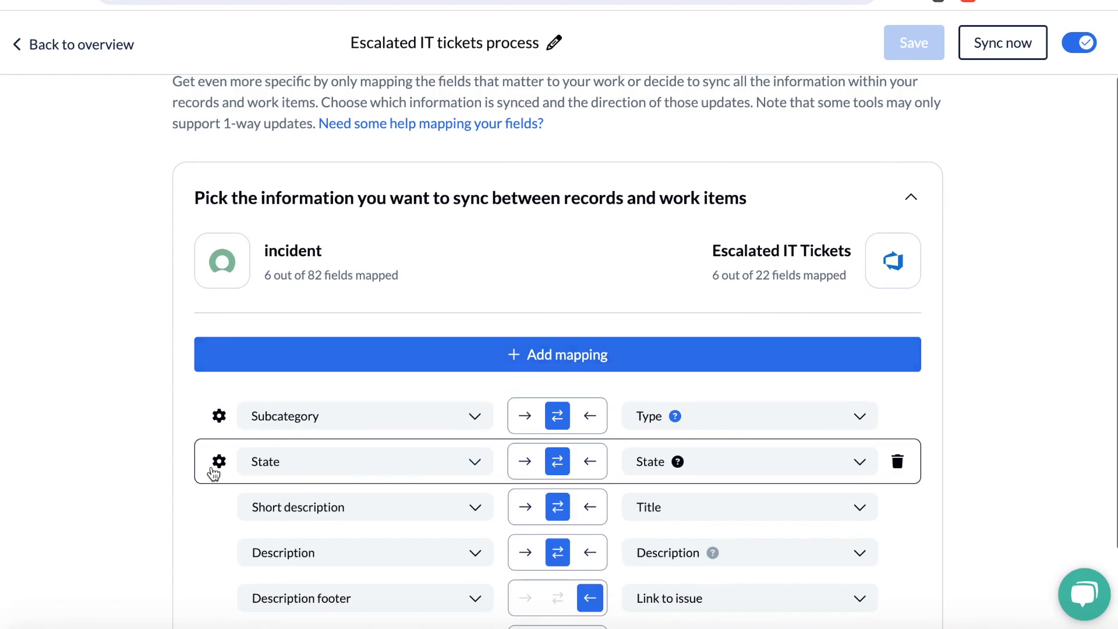
pyautogui.click(218, 463)
pyautogui.scroll(-1, 90, 419)
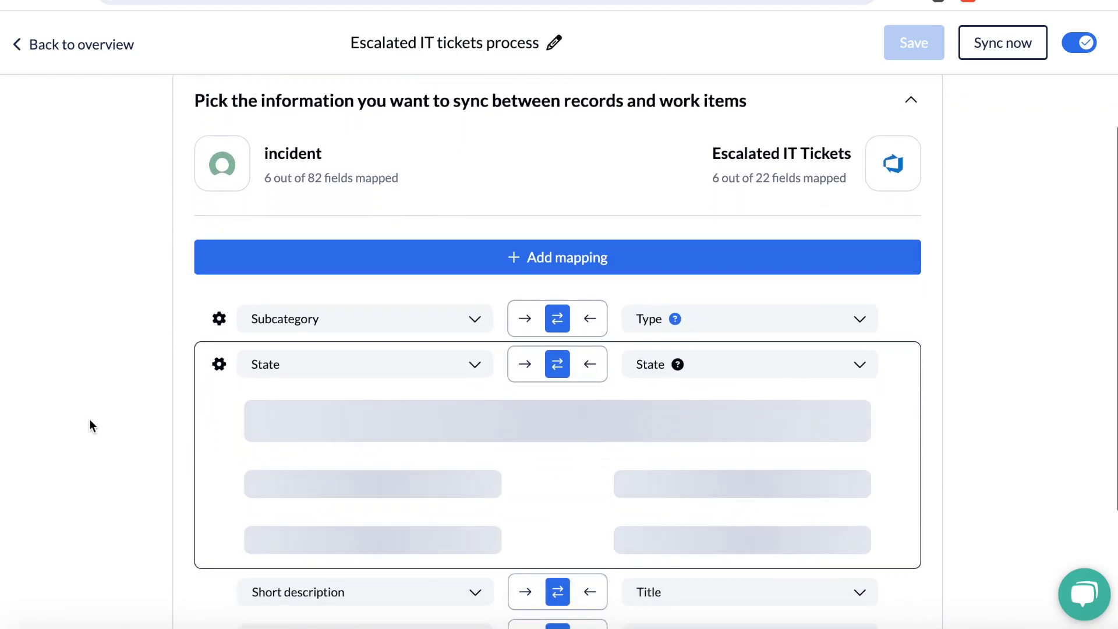
pyautogui.scroll(-3, 101, 407)
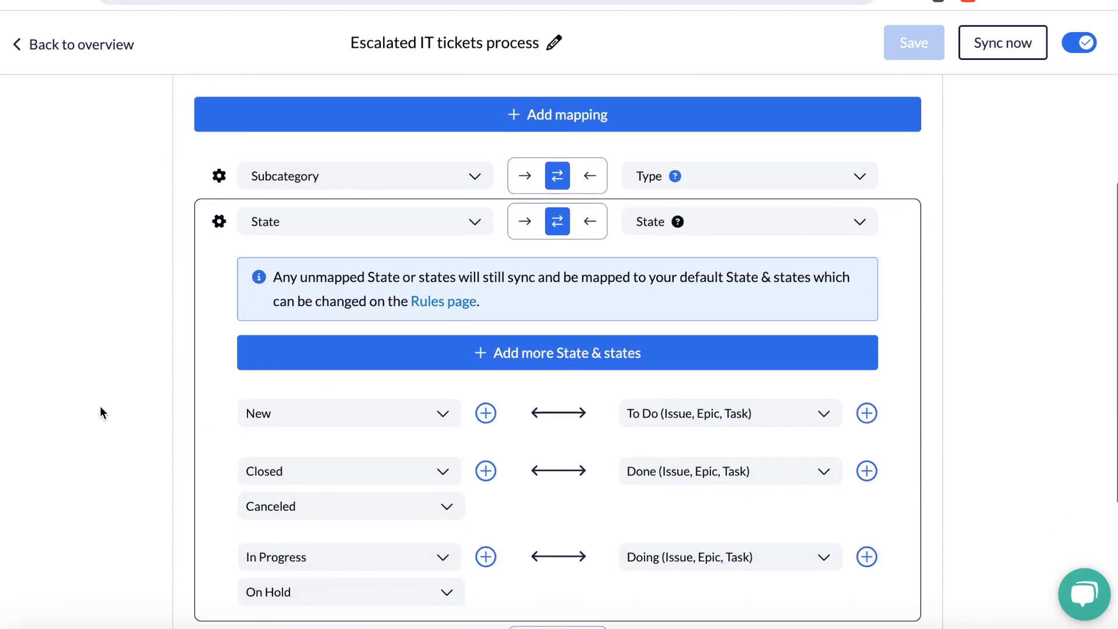
pyautogui.scroll(-2, 100, 407)
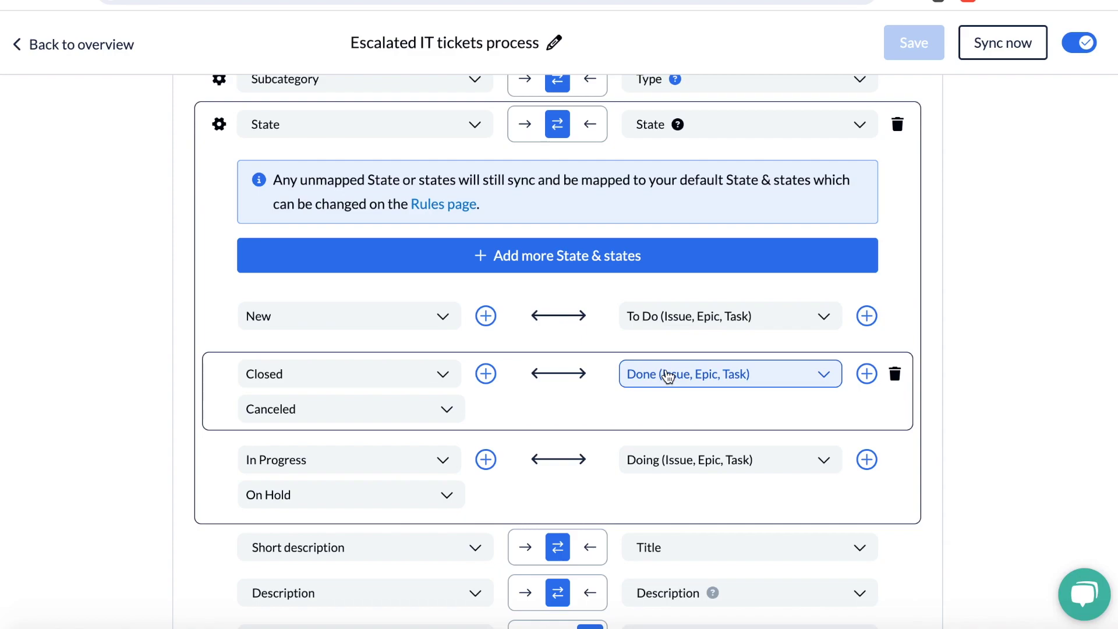
pyautogui.scroll(4, 230, 202)
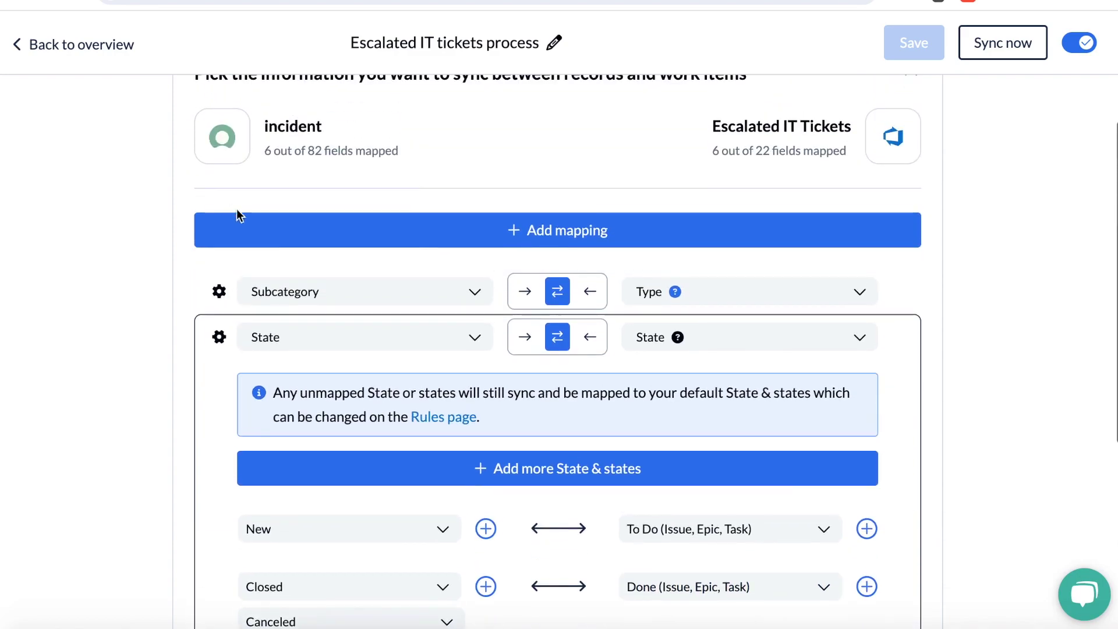
# Add a new empty field mapping and browse the incident fields available for it.
pyautogui.click(239, 217)
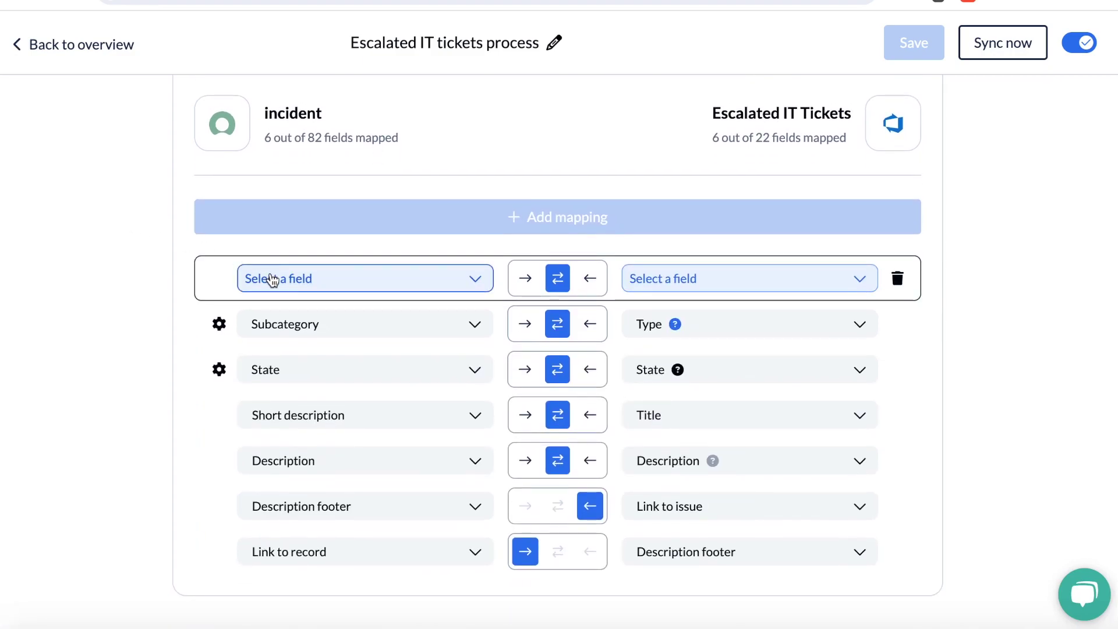
pyautogui.click(274, 282)
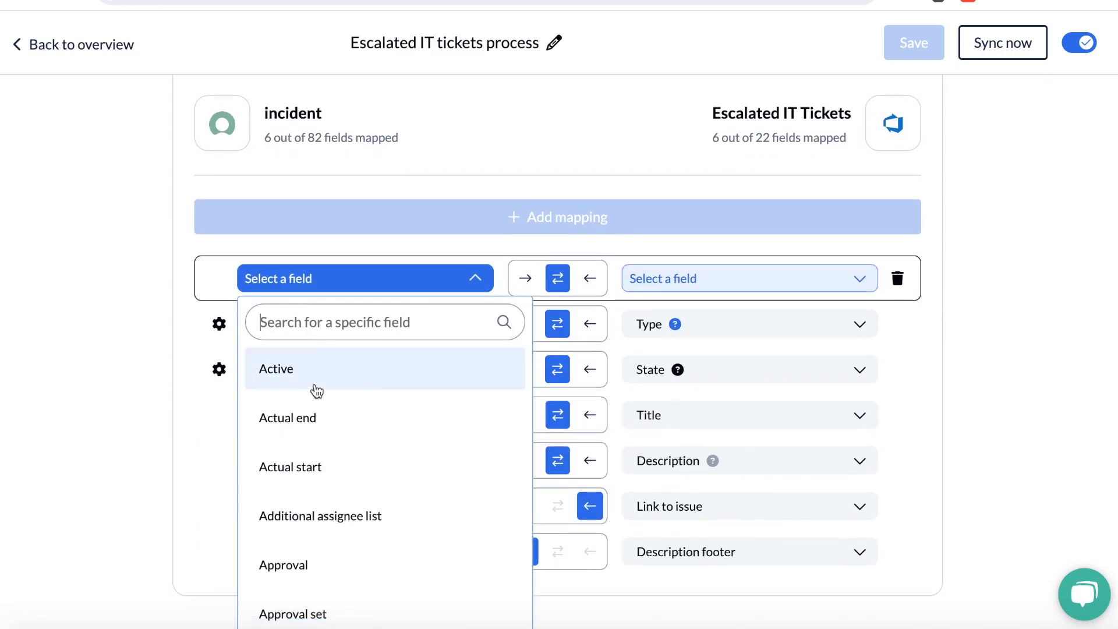
pyautogui.scroll(-4, 317, 409)
pyautogui.scroll(-4, 317, 411)
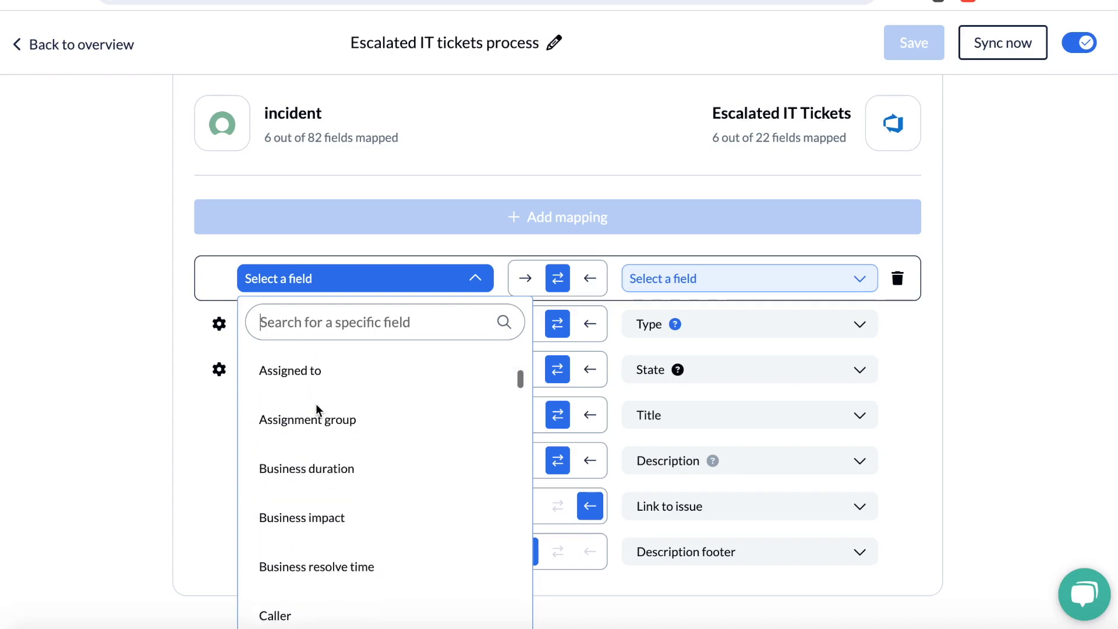
pyautogui.scroll(-5, 317, 411)
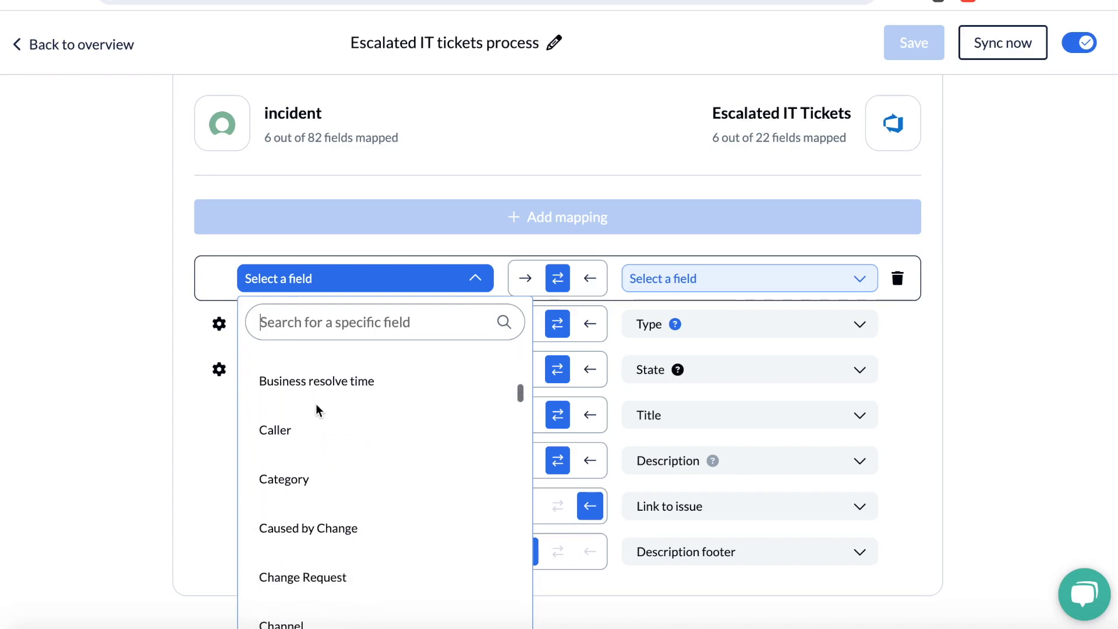
pyautogui.scroll(-4, 318, 411)
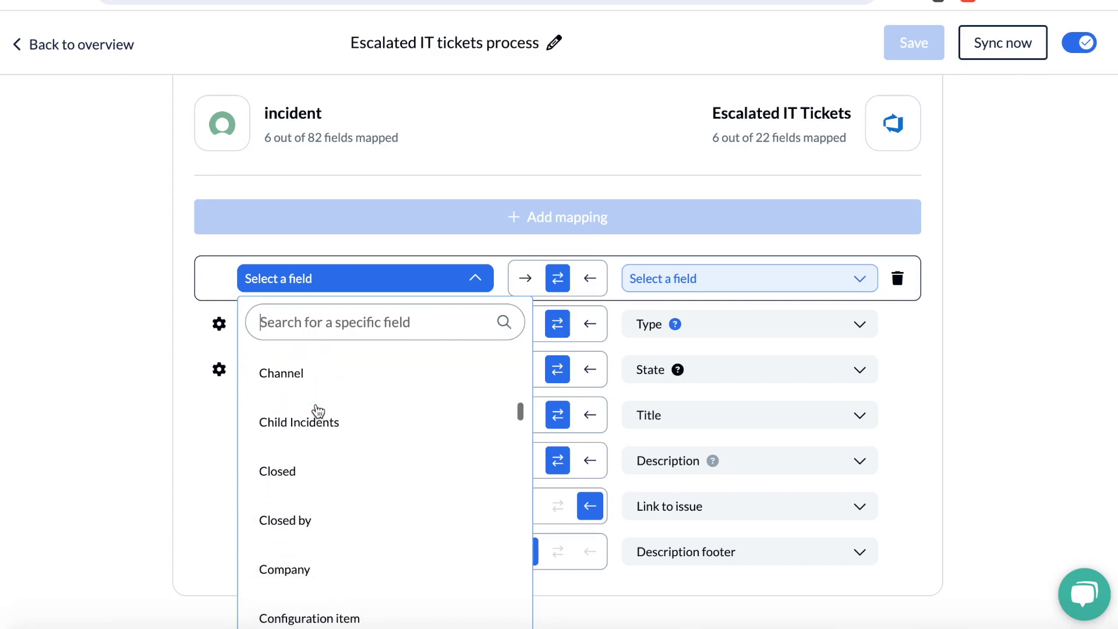